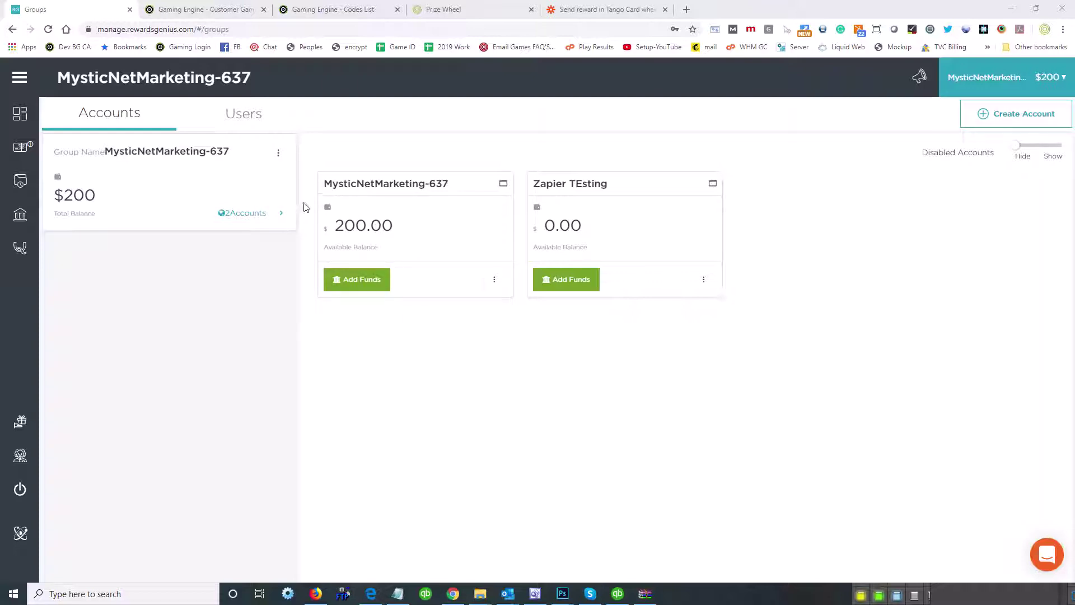
Step: Keep Brand Gaming as the trigger app with New Player as the event
click(594, 9)
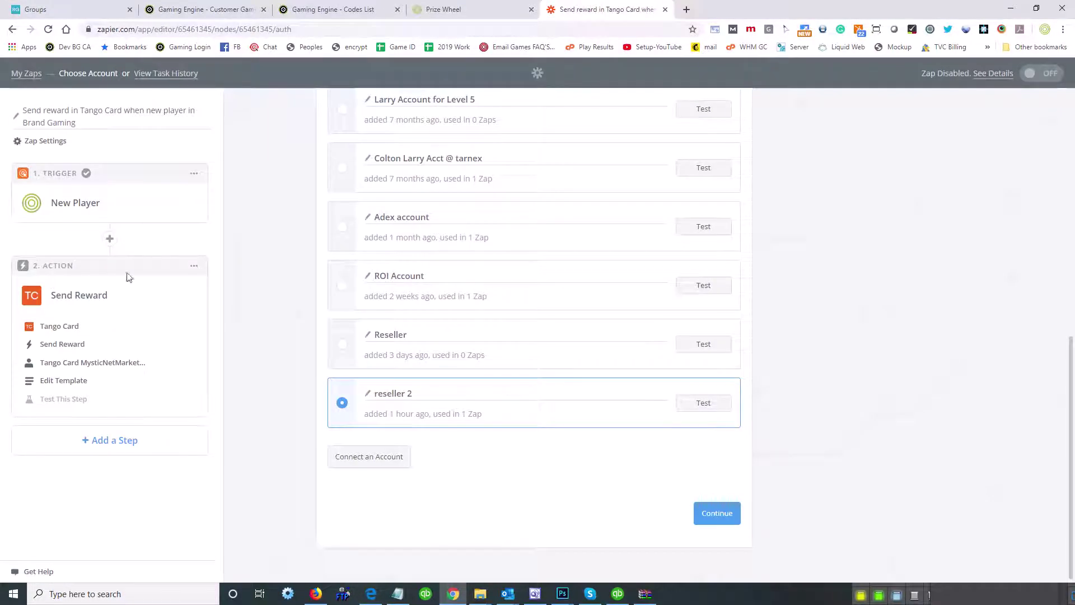
click(84, 203)
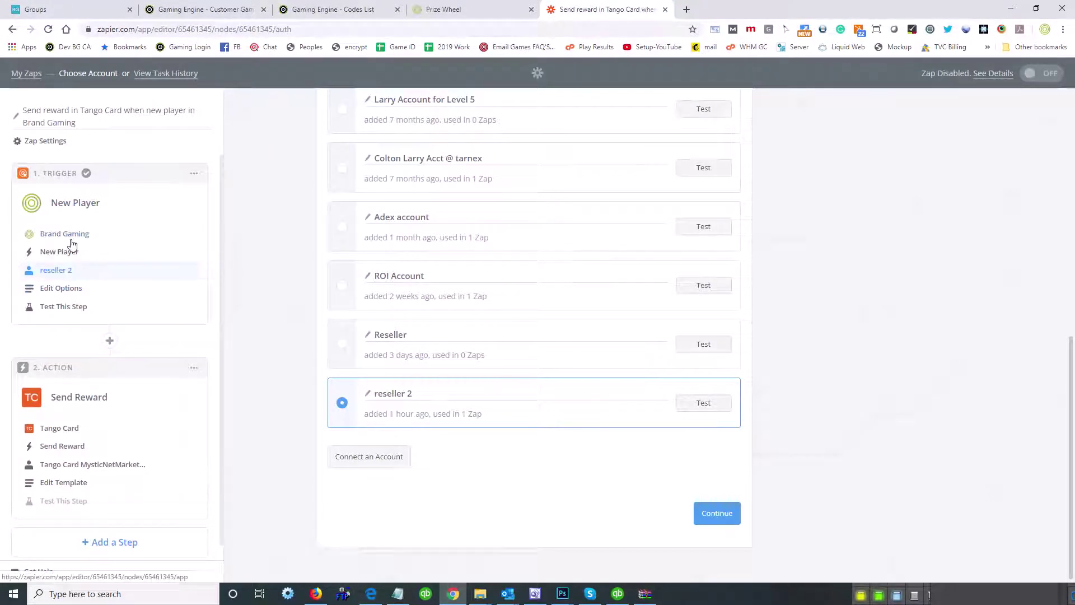
click(71, 243)
scroll(378, 234, up, 6)
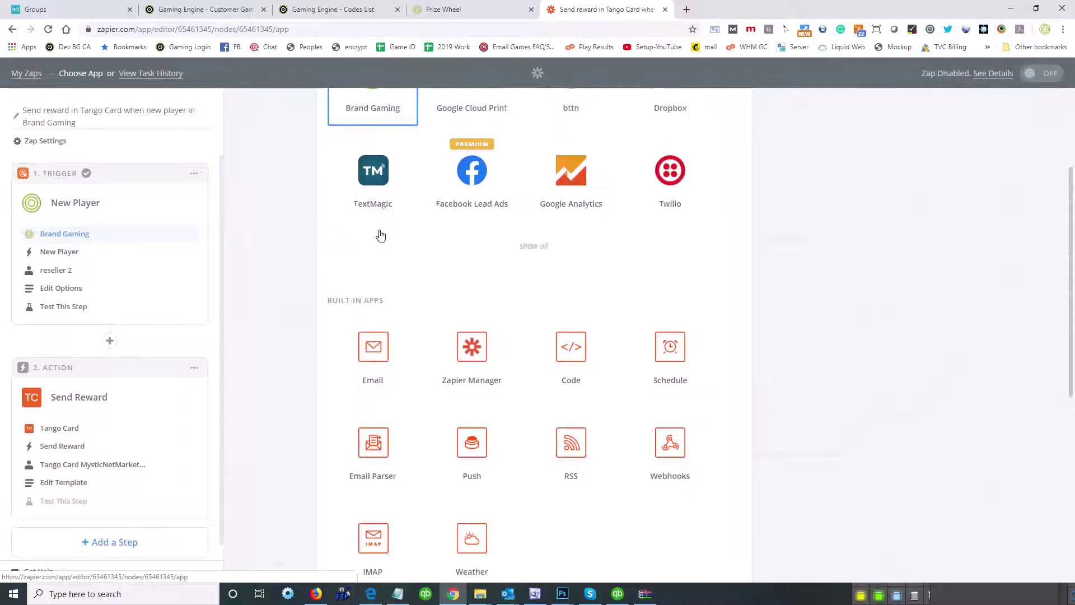
scroll(380, 235, up, 3)
click(374, 253)
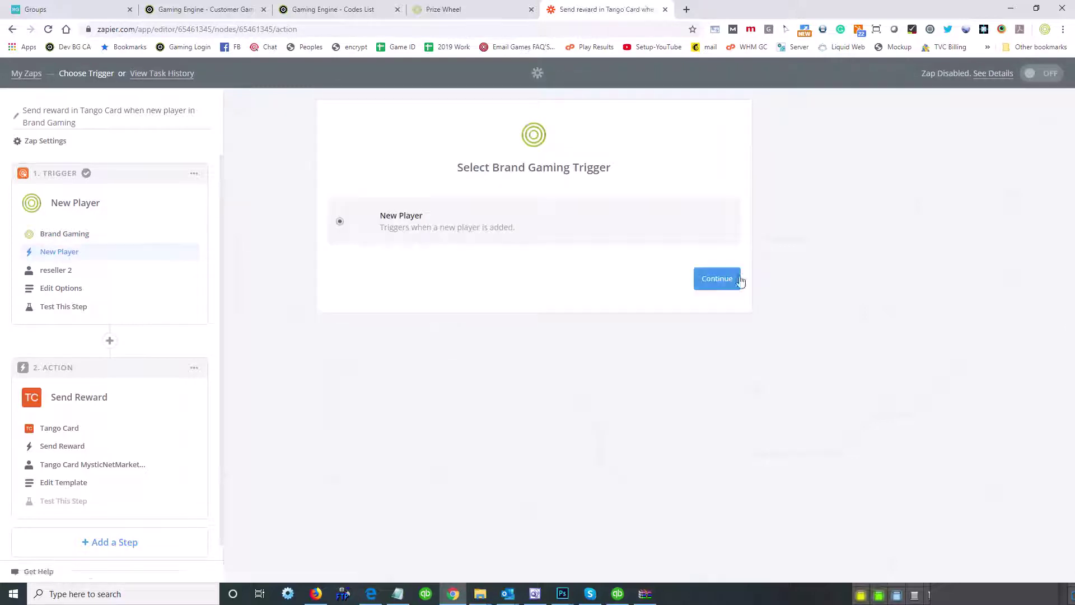
click(720, 279)
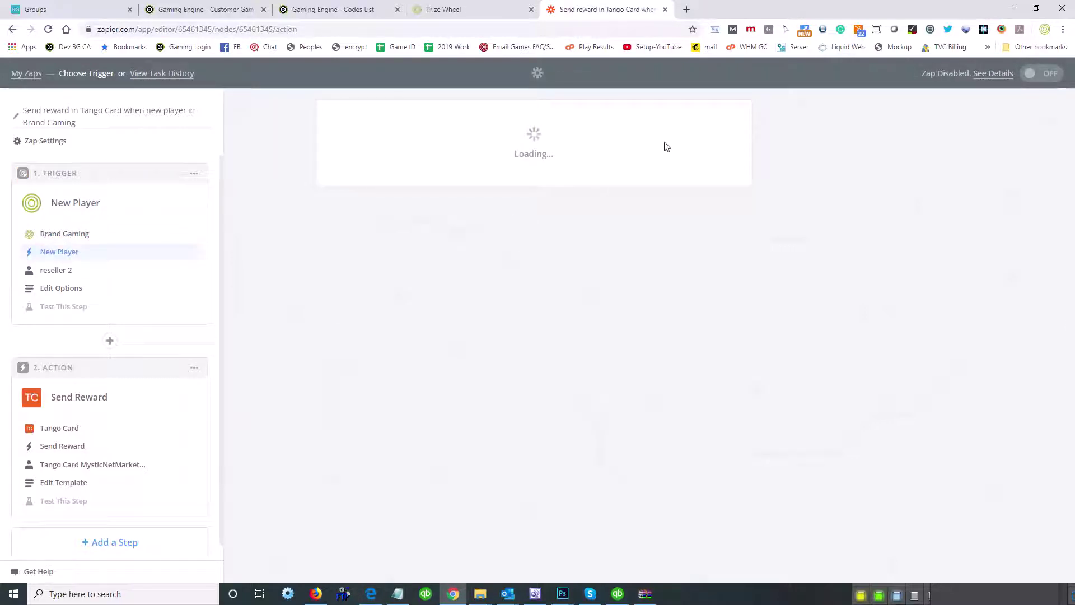
Step: Test and confirm the reseller 2 account, then set Game to Tango Card Demo
scroll(737, 345, down, 9)
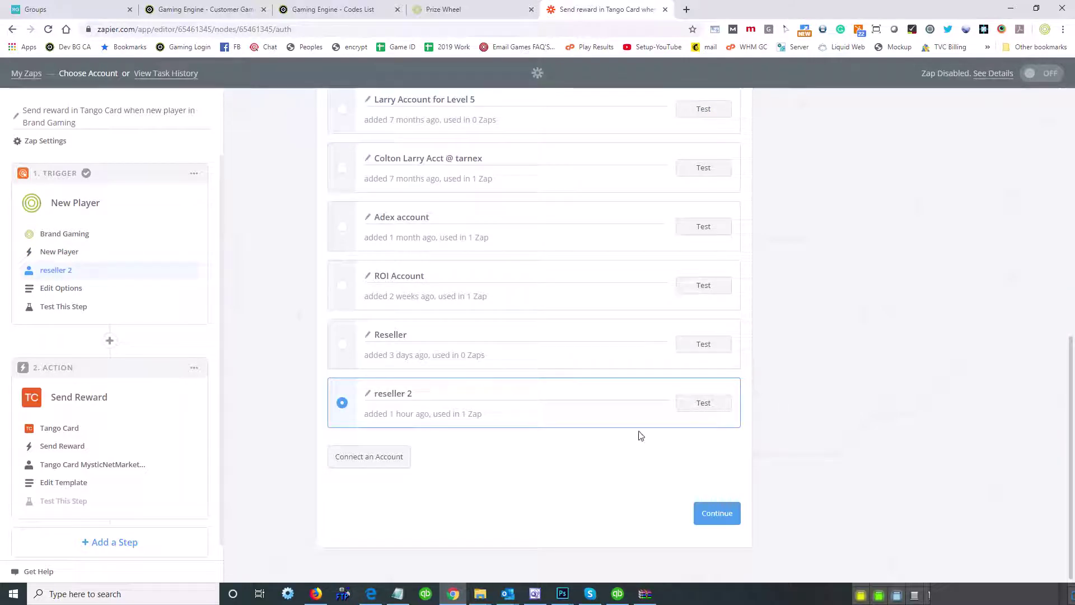
click(701, 411)
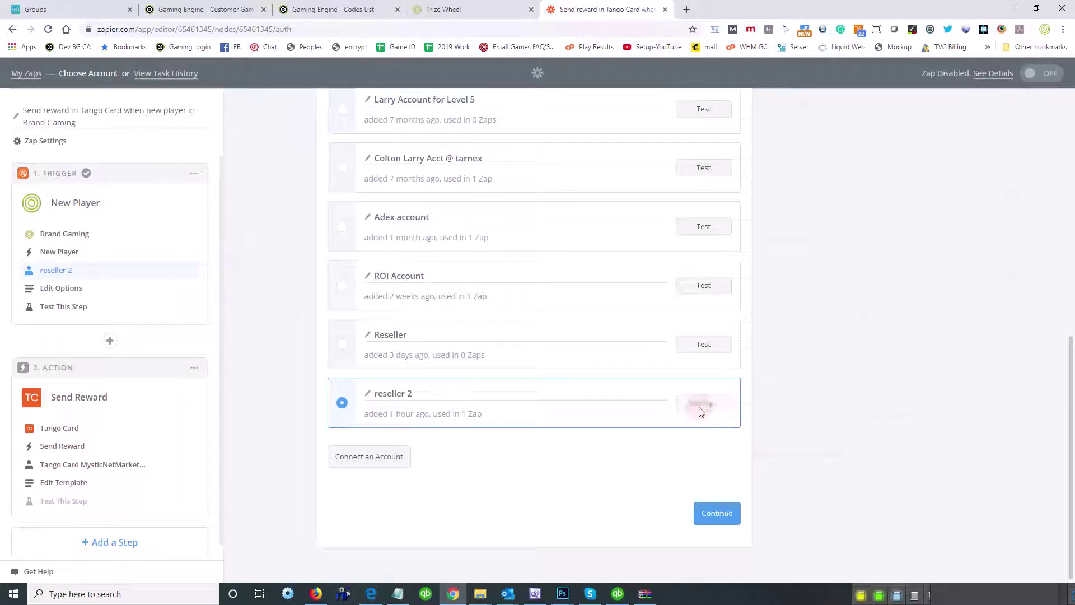
click(716, 512)
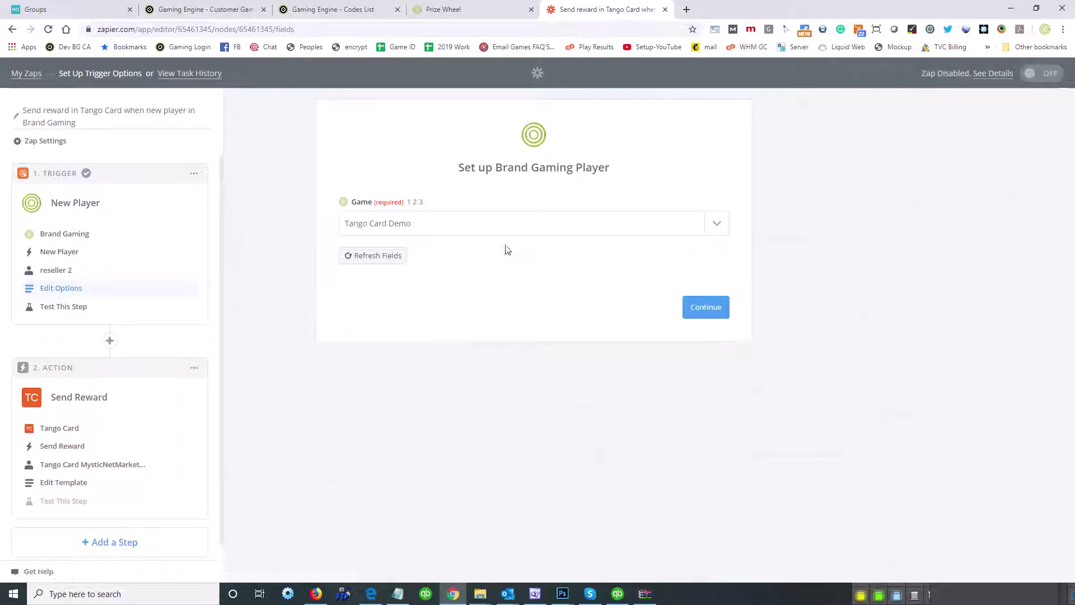
click(443, 226)
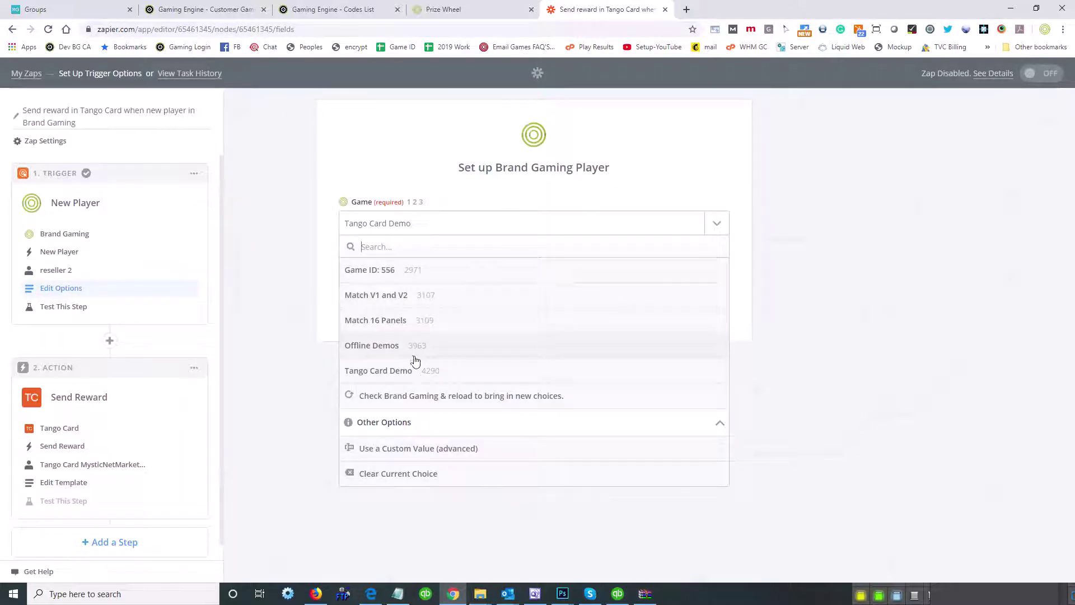
click(412, 370)
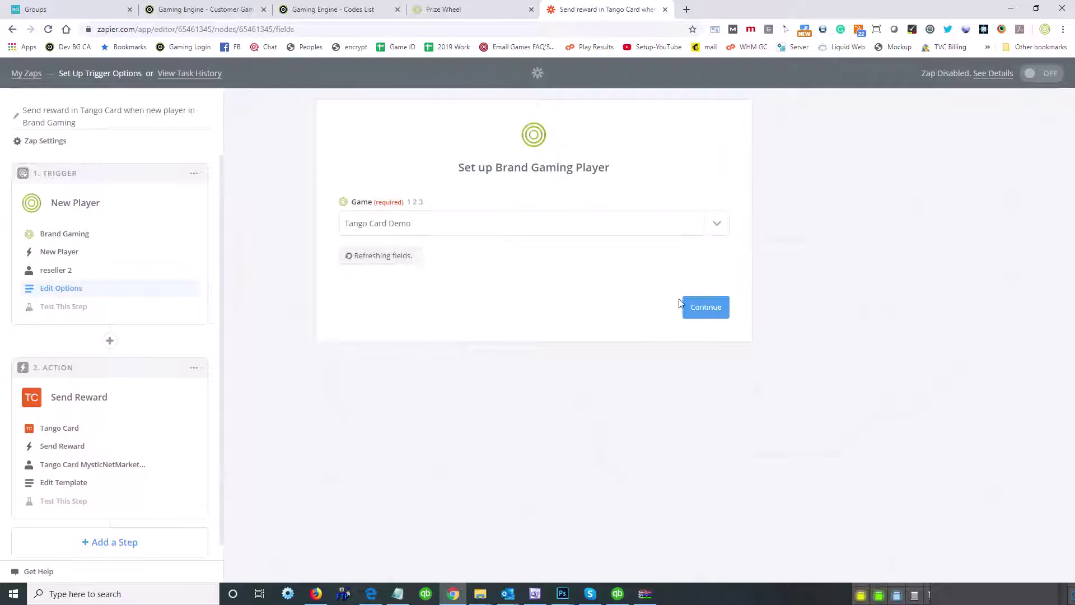
click(707, 308)
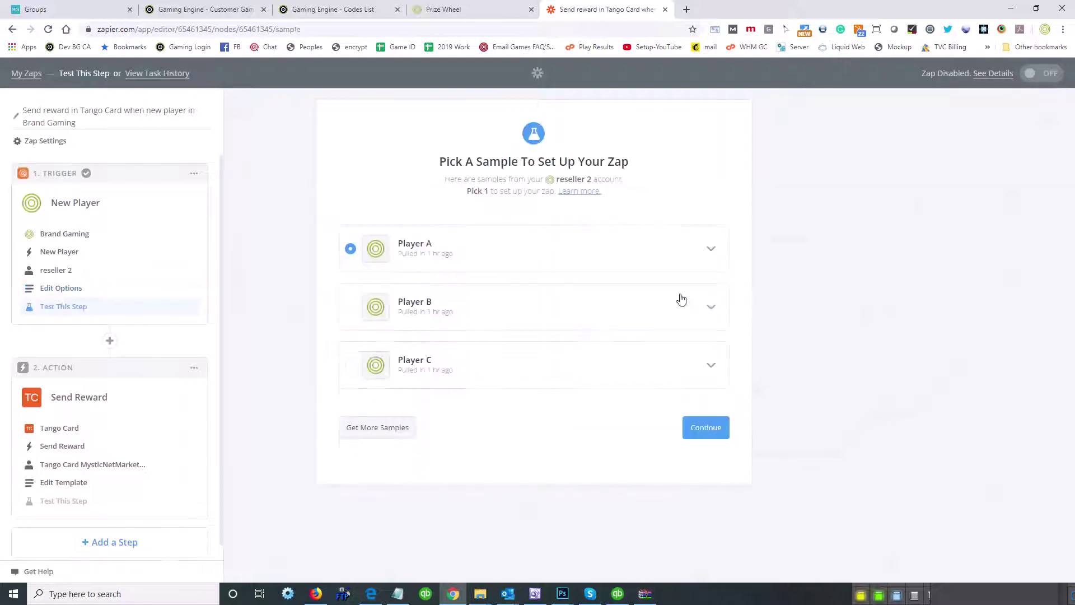
Step: Review Player A's sample fields and confirm Player A as the trigger sample
click(717, 248)
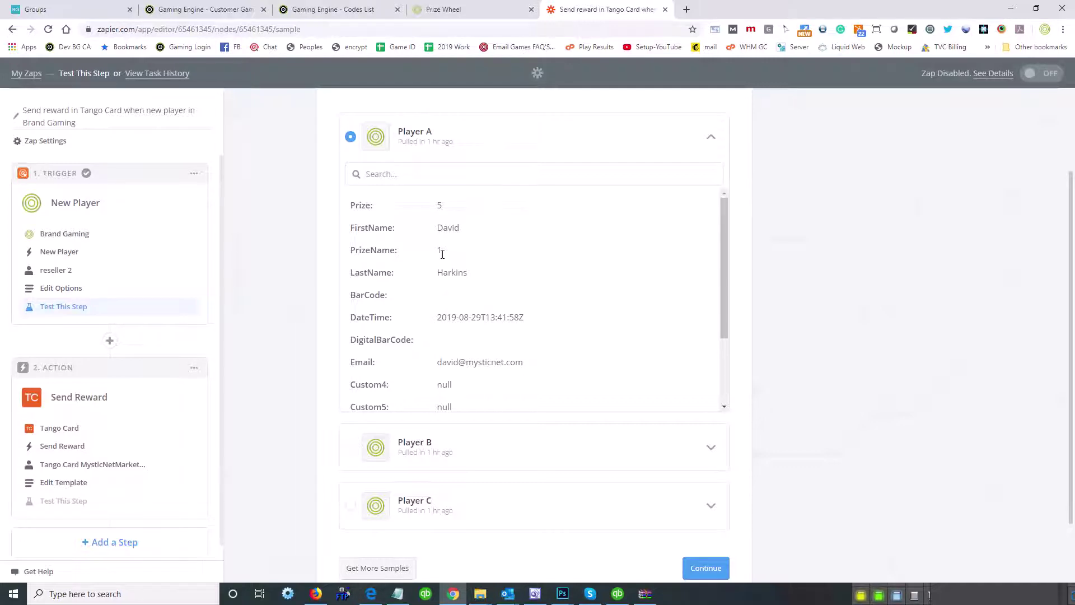
scroll(692, 289, down, 3)
click(714, 568)
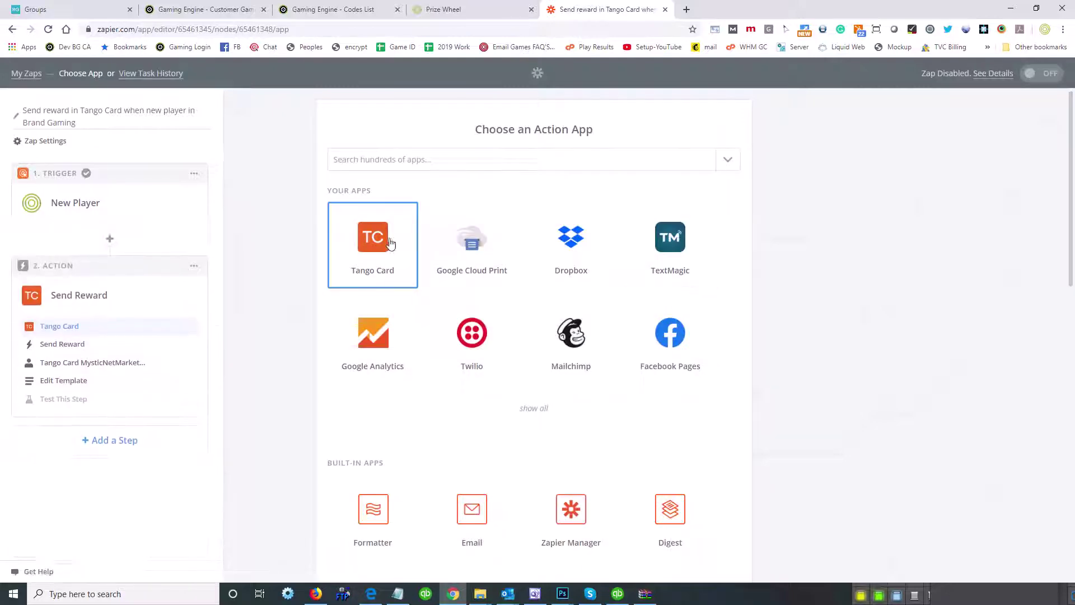
Step: Choose Tango Card as the action app with Send Reward as the action event
click(390, 242)
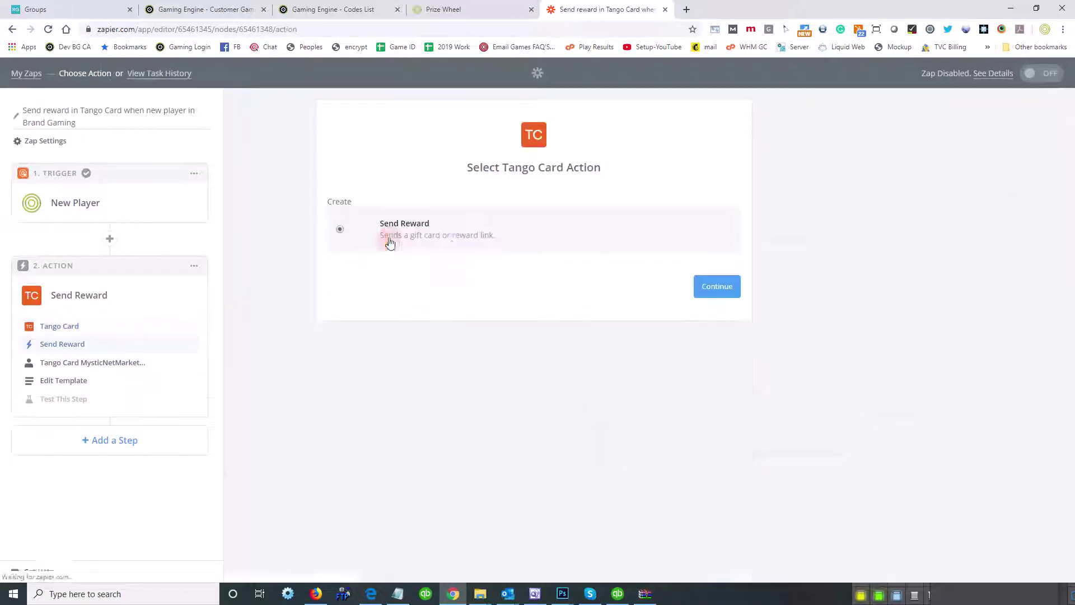
click(711, 287)
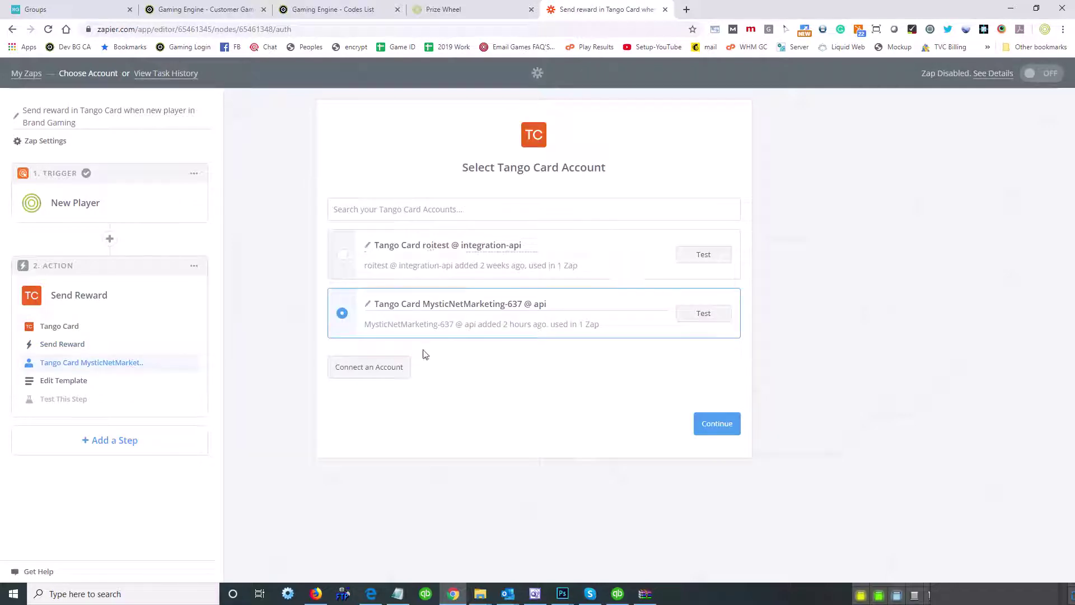
Step: Connect a new Tango Card account with the pasted platform name and key, using Production Environment
click(380, 372)
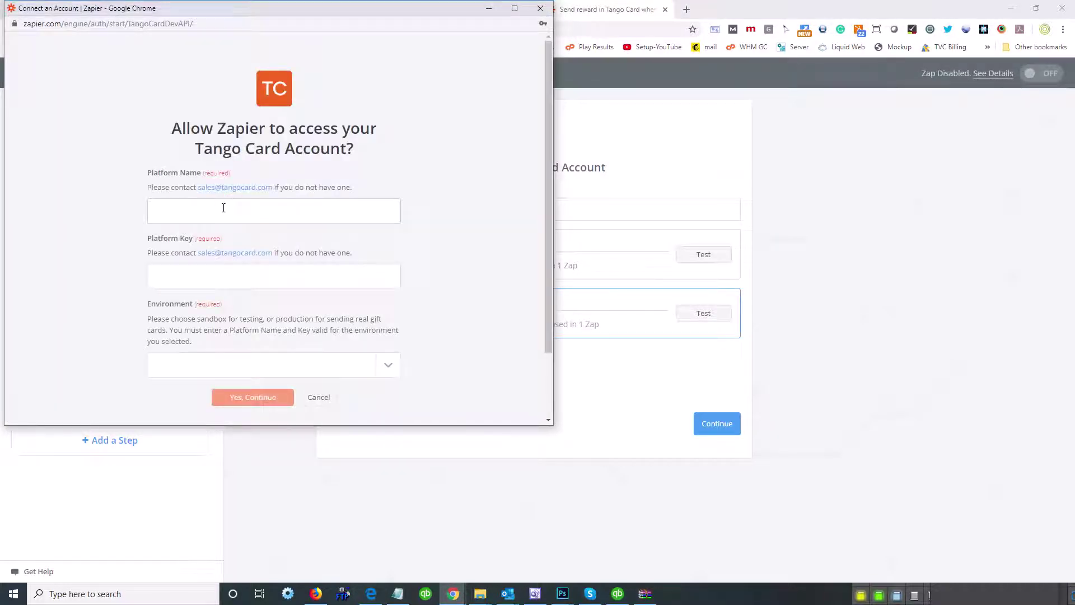
click(223, 208)
text(MysticNetMarketing537)
key(alt+Tab)
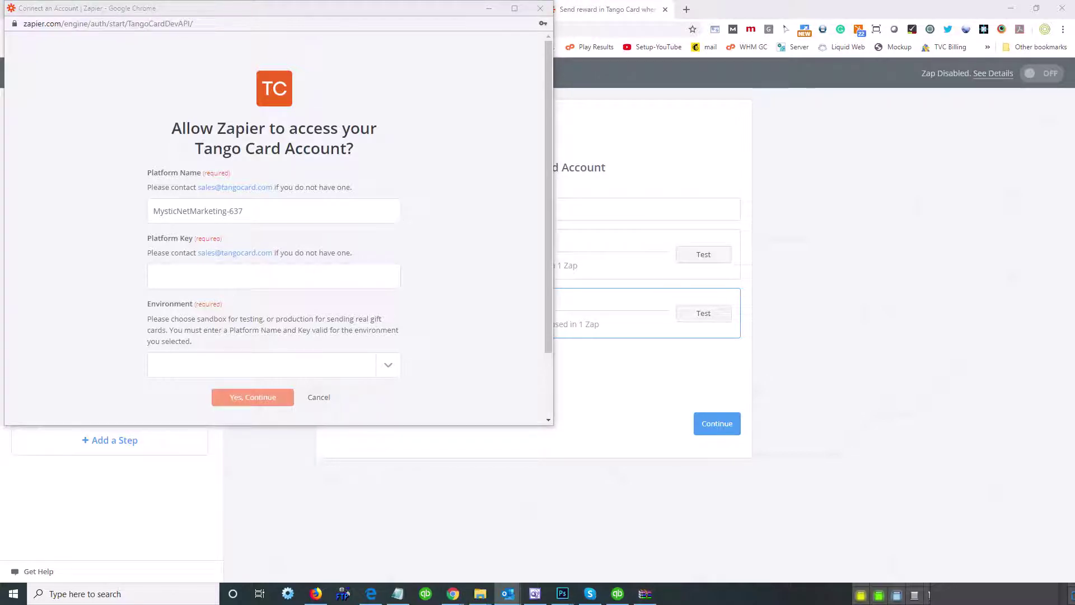
click(305, 282)
key(ctrl+v)
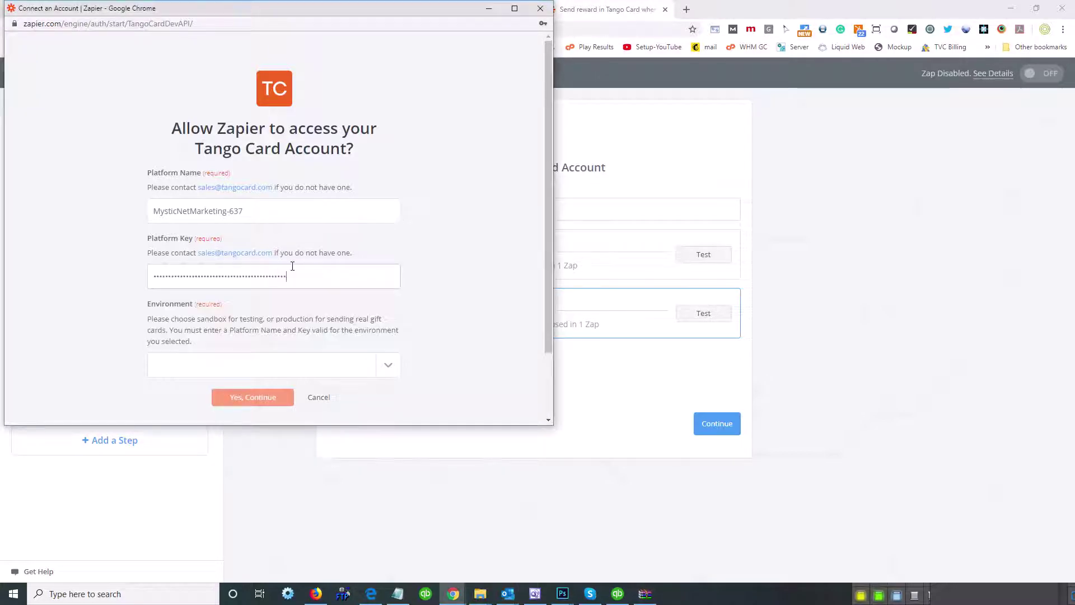
scroll(476, 308, down, 2)
click(393, 290)
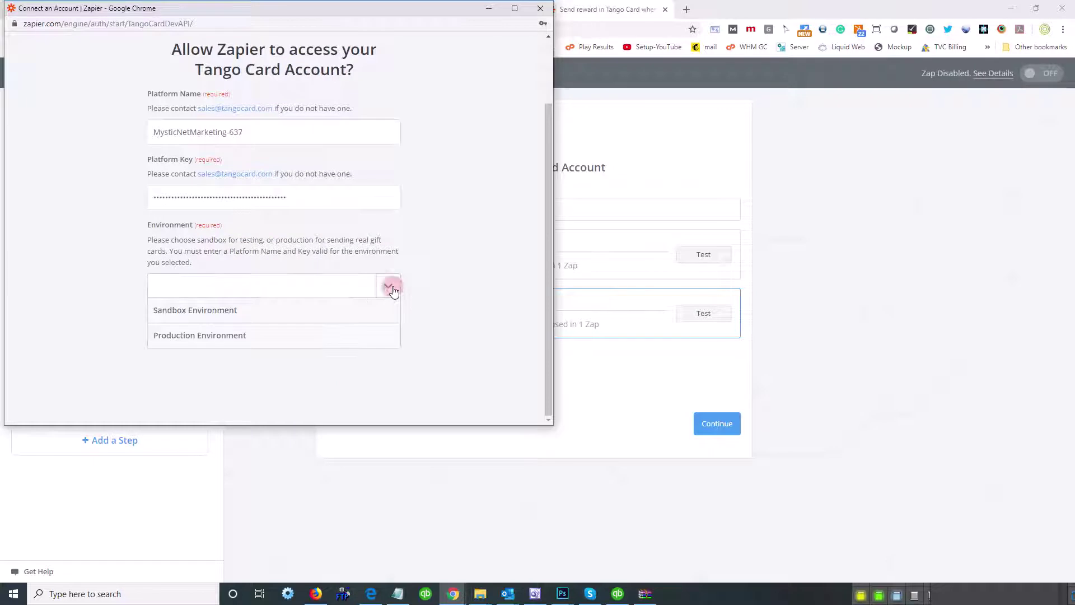
click(216, 336)
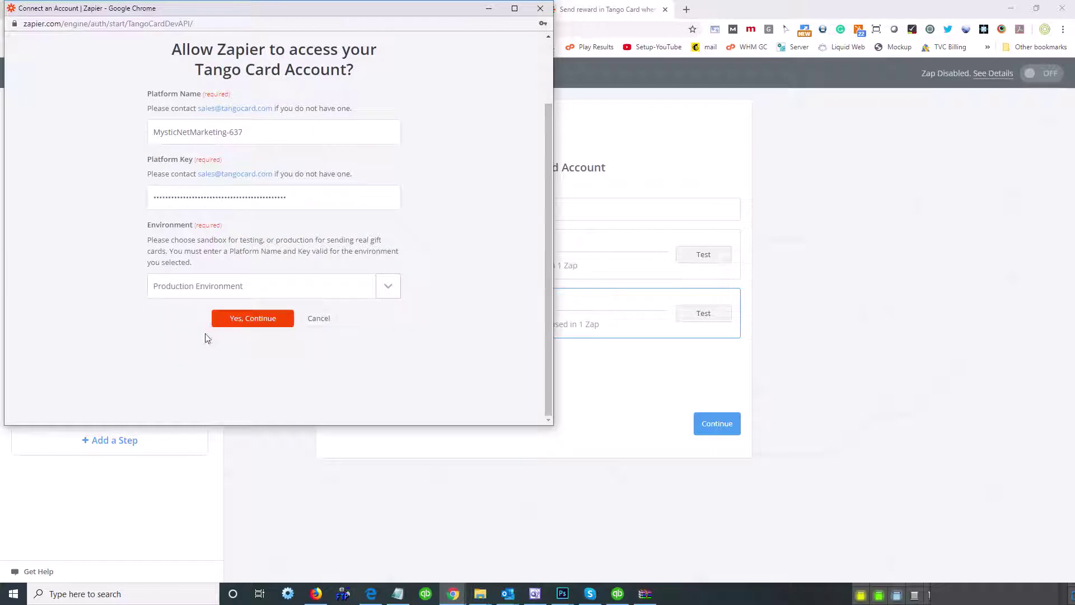
click(252, 318)
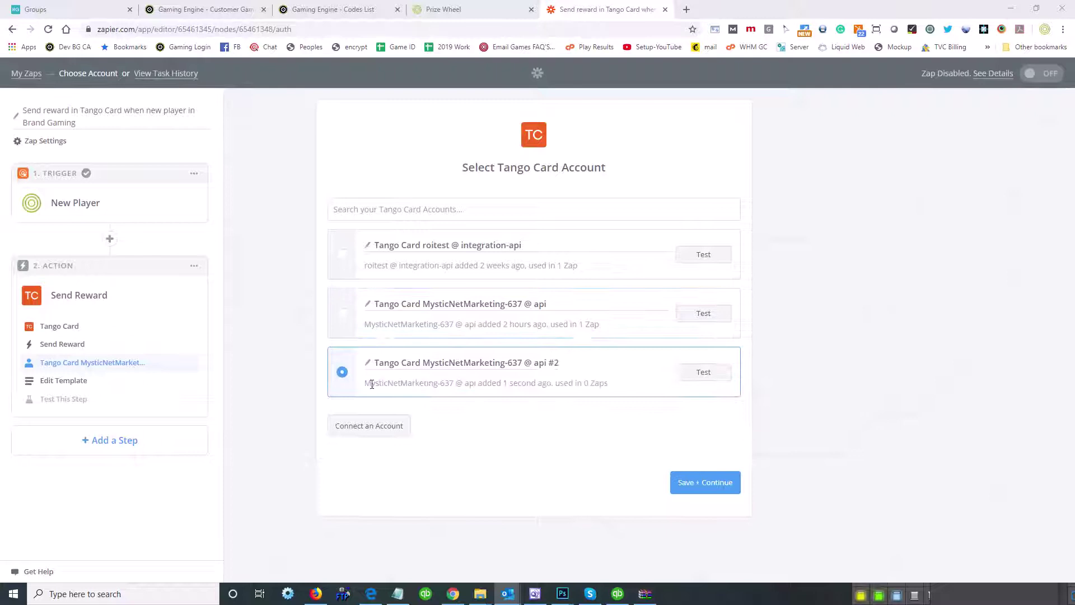
Step: Save the tested Tango Card account and proceed to the reward template
click(713, 374)
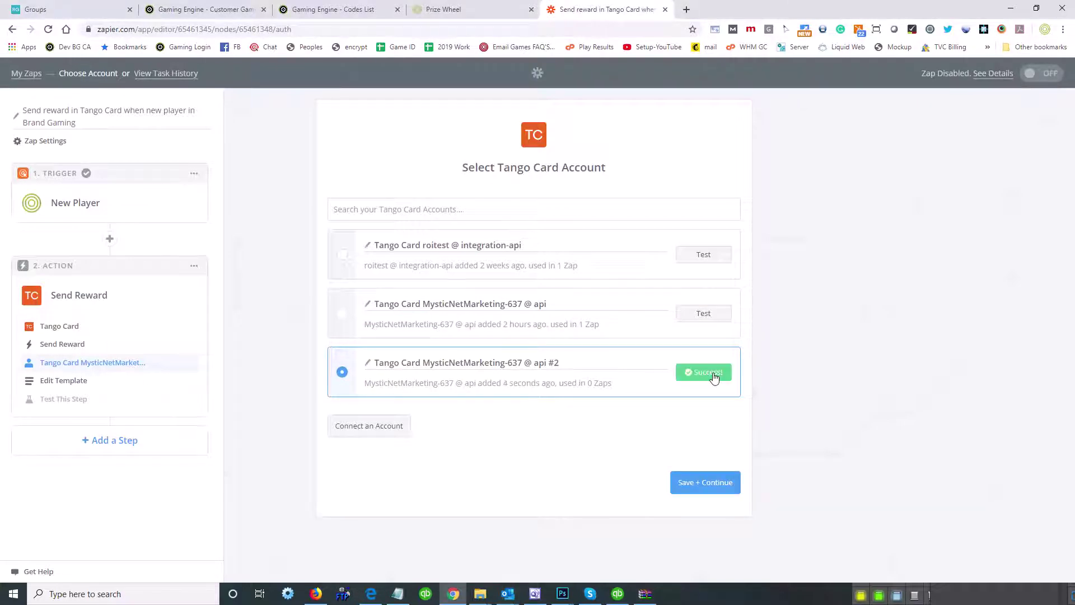
click(714, 485)
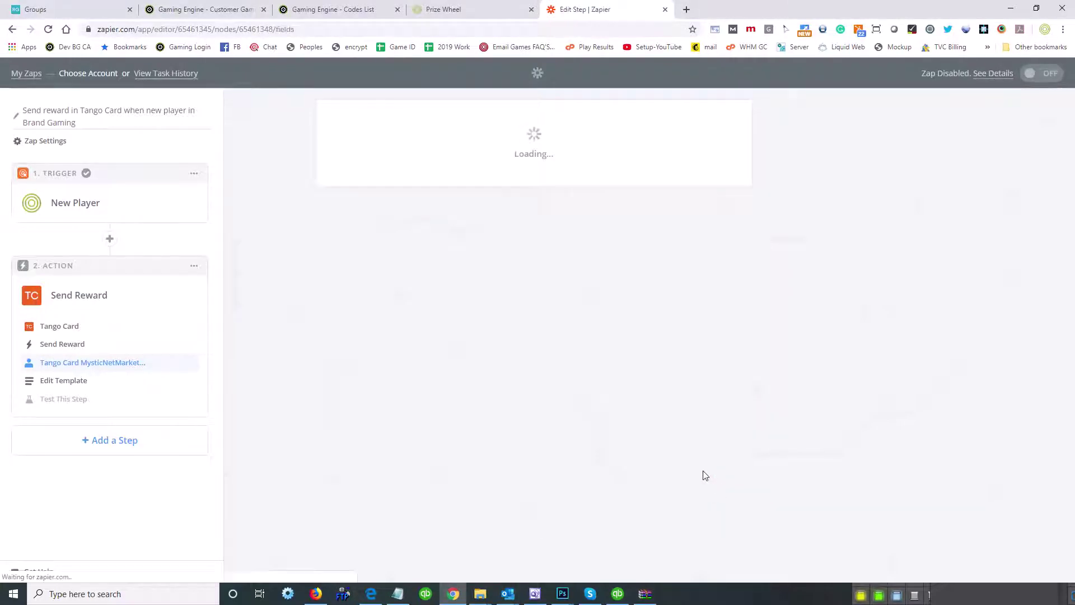
scroll(672, 153, down, 4)
scroll(672, 154, up, 2)
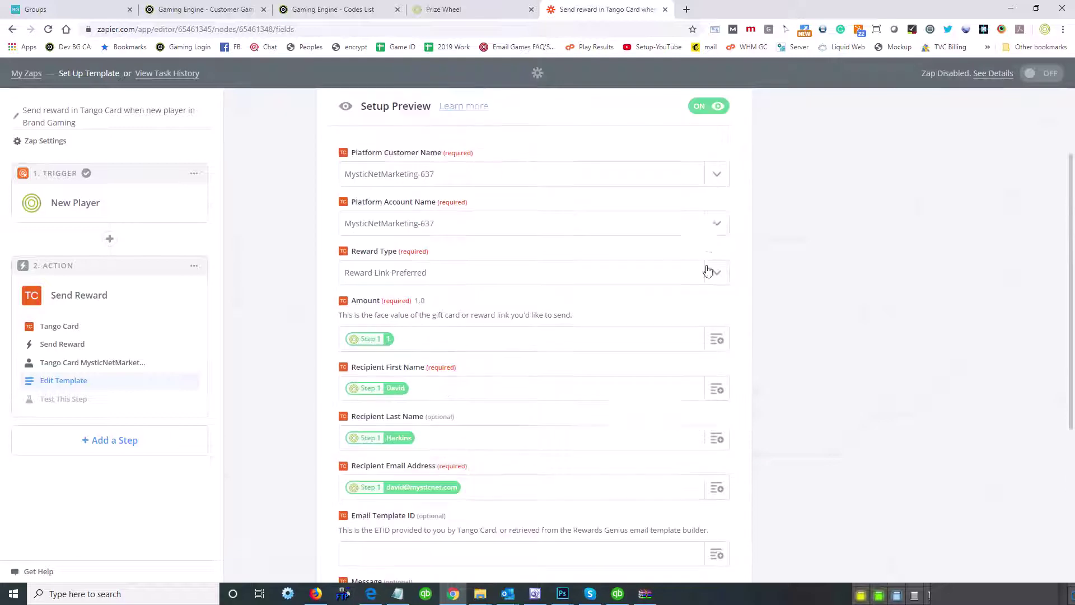
Step: Set Platform Customer Name to the connected customer, cross-checking accounts in Rewards Genius
click(717, 173)
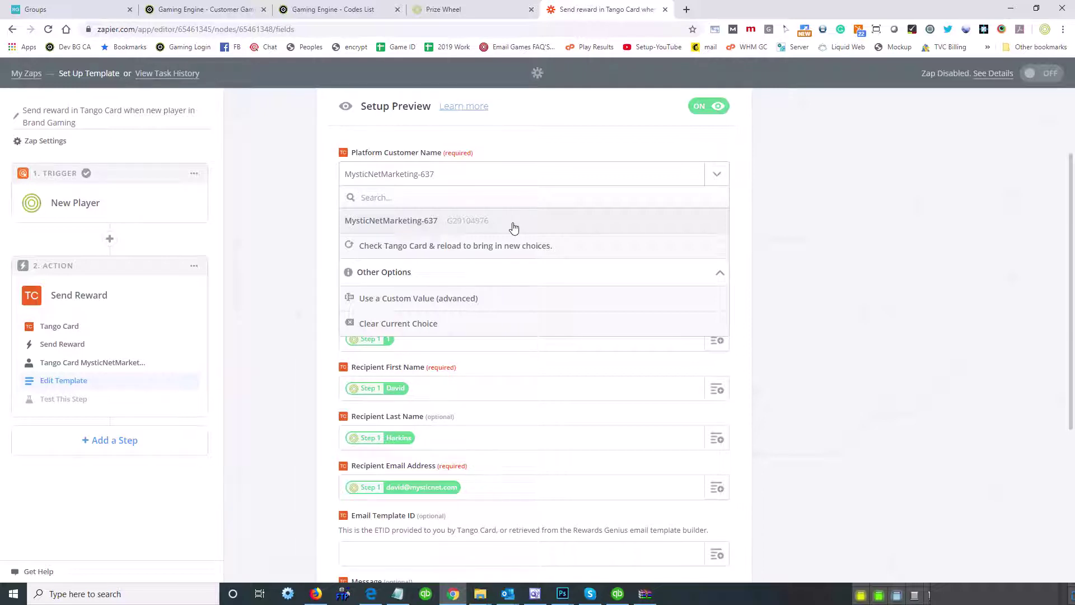
click(445, 224)
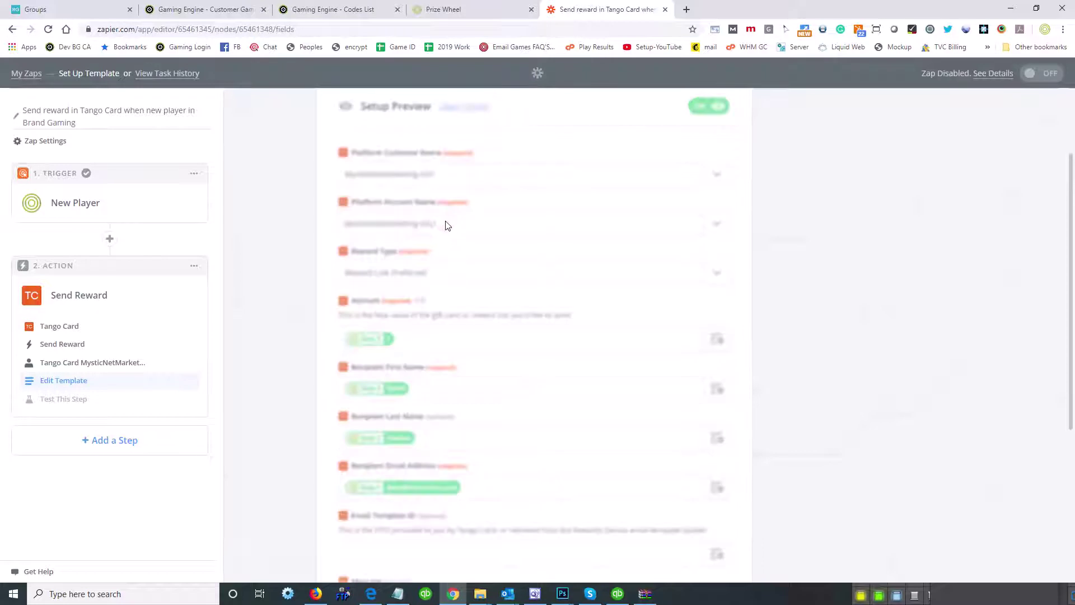
key(ctrl+1)
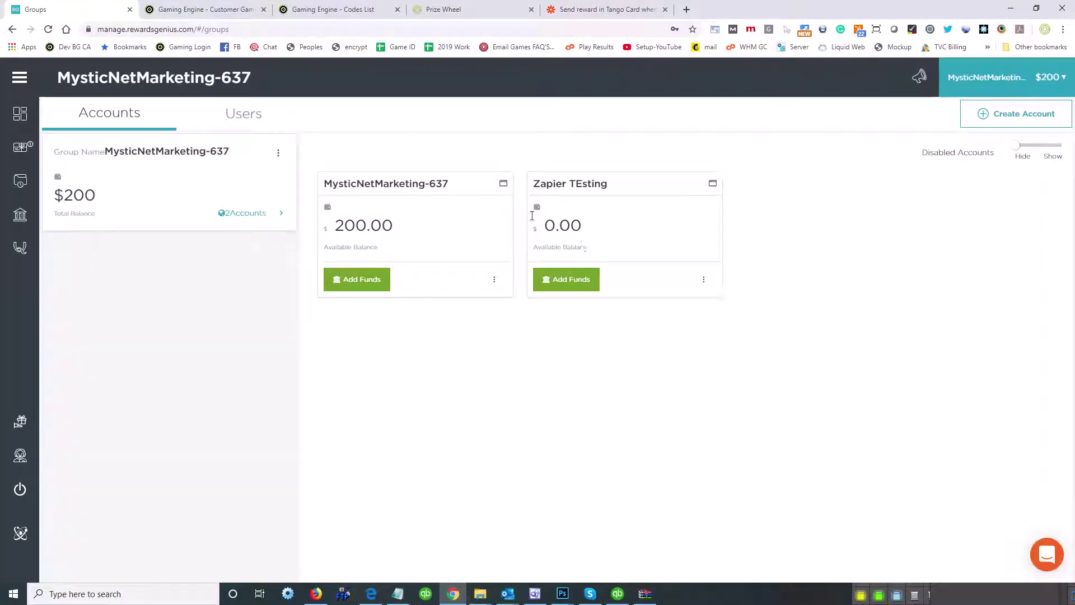
key(ctrl+5)
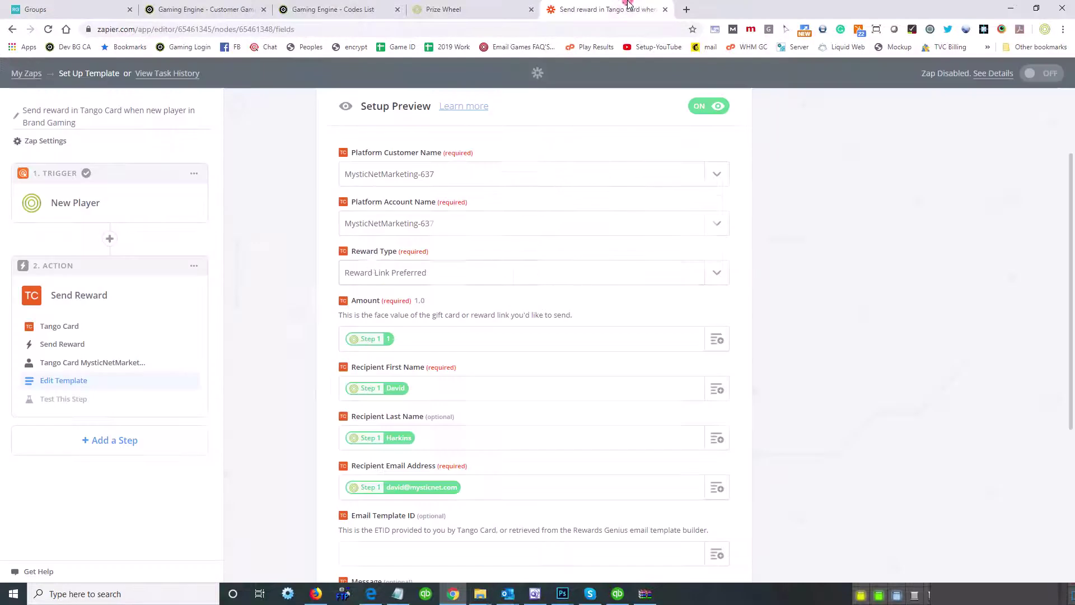
Step: Set Platform Account Name to the main account and keep Reward Link Preferred as reward type
click(428, 224)
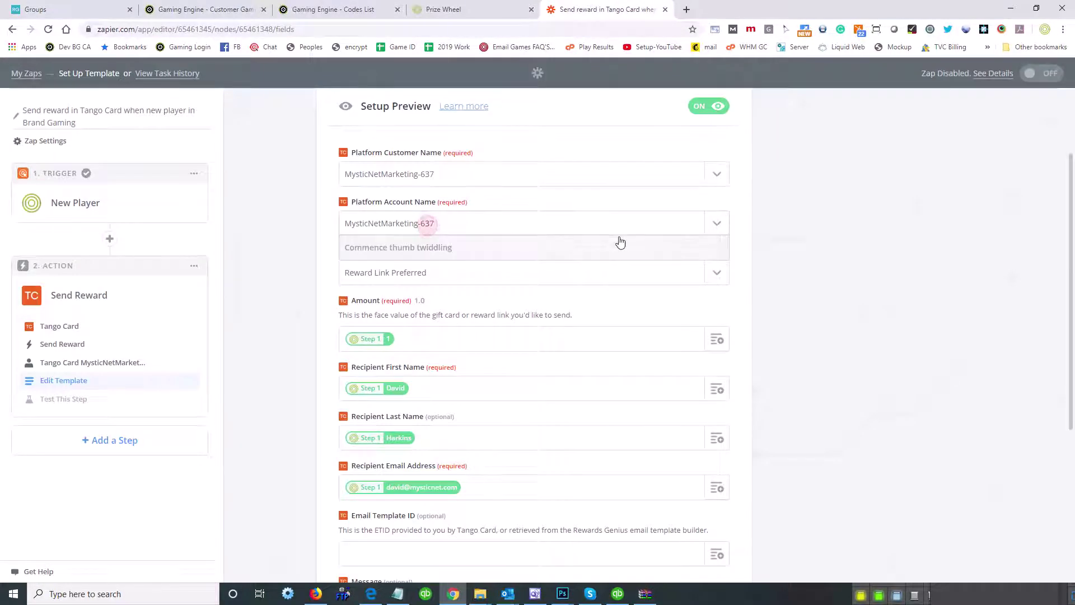
click(728, 230)
click(728, 232)
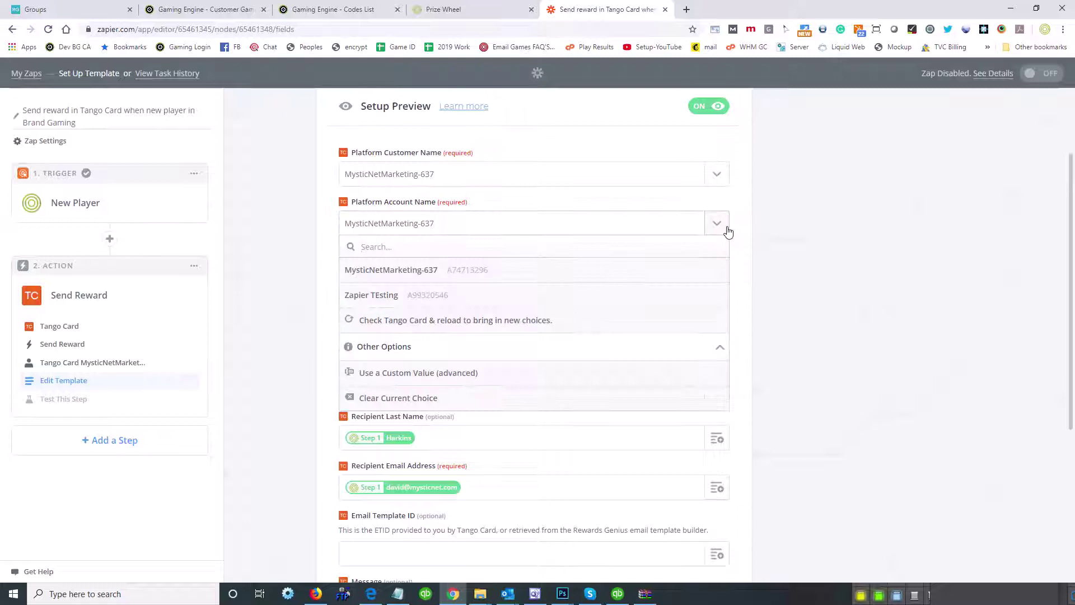
click(410, 271)
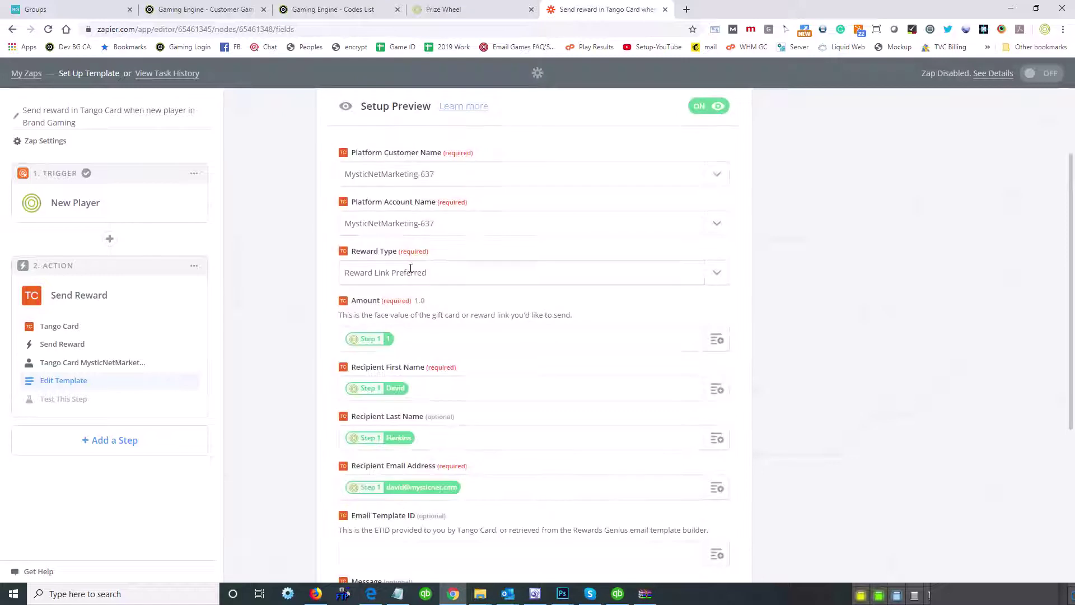
click(716, 274)
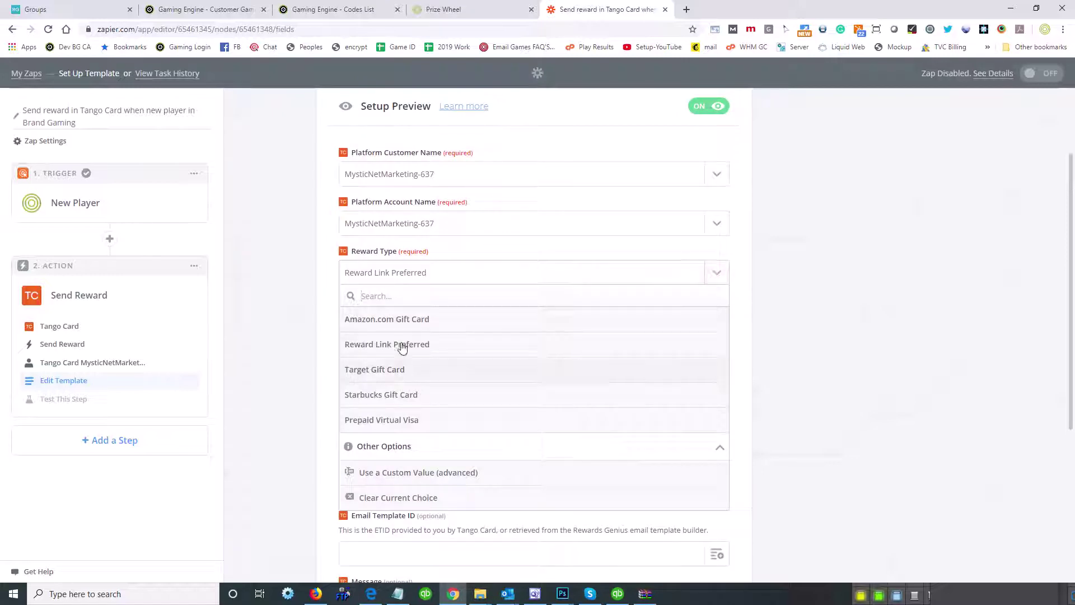
click(358, 343)
Step: Map Step 1 Prize Name into the Amount field and continue to testing
scroll(510, 328, down, 3)
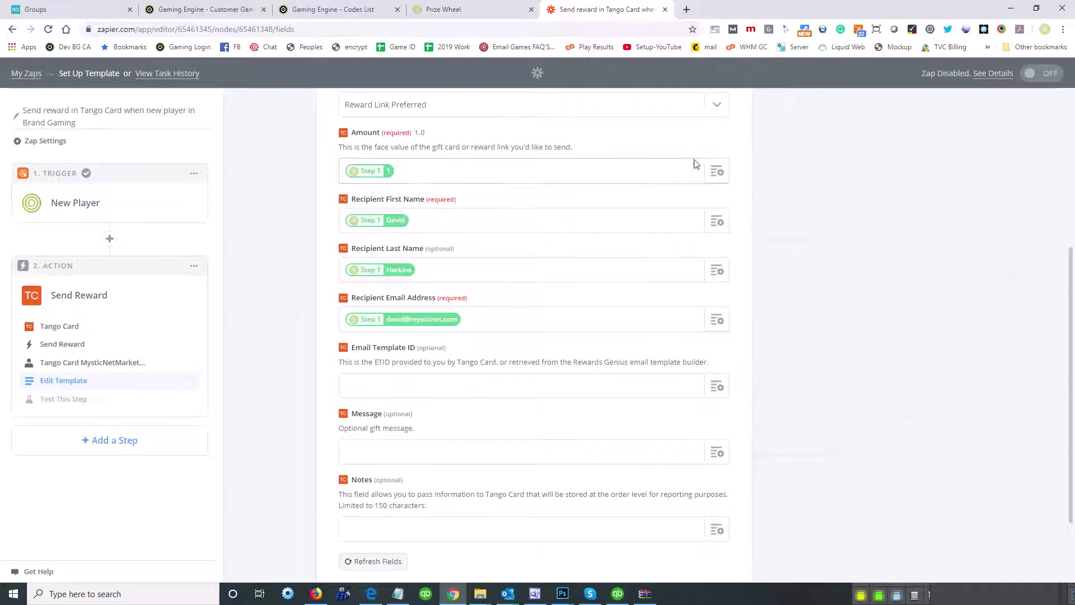
click(723, 178)
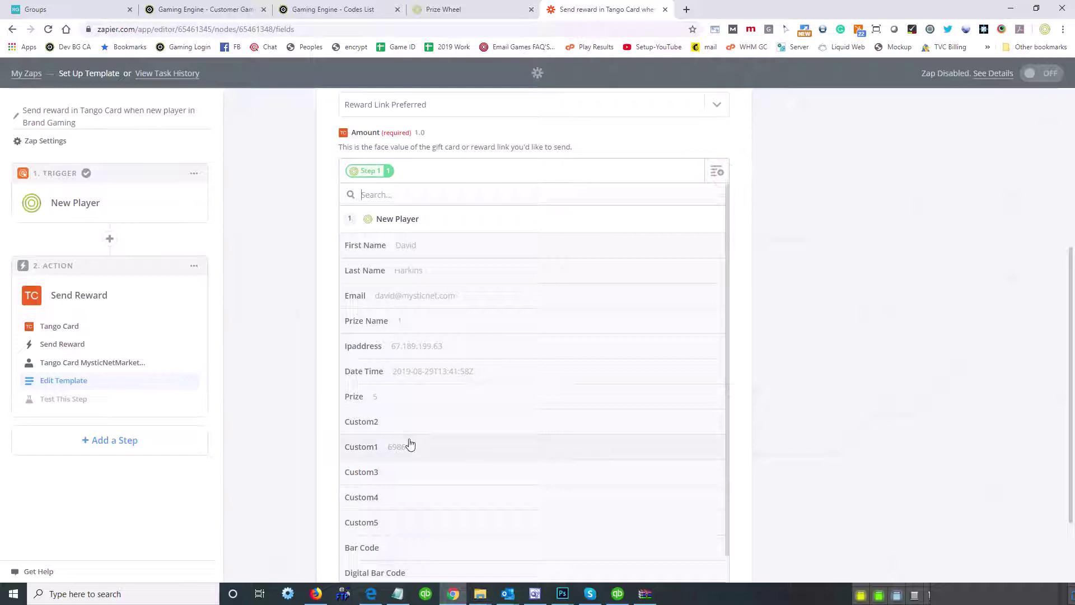
click(379, 323)
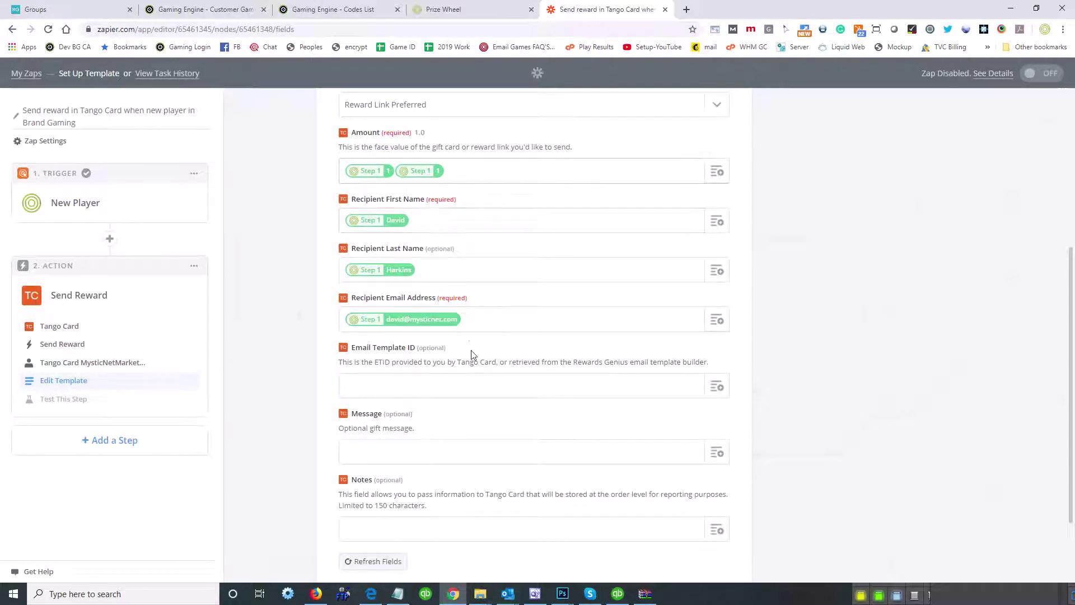
scroll(471, 350, down, 2)
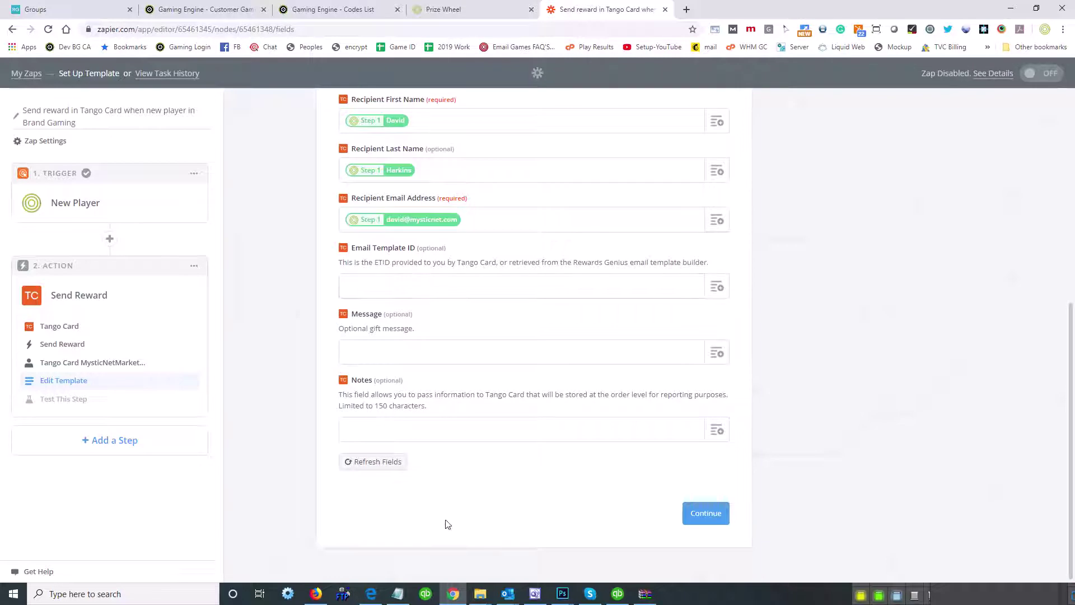
click(706, 513)
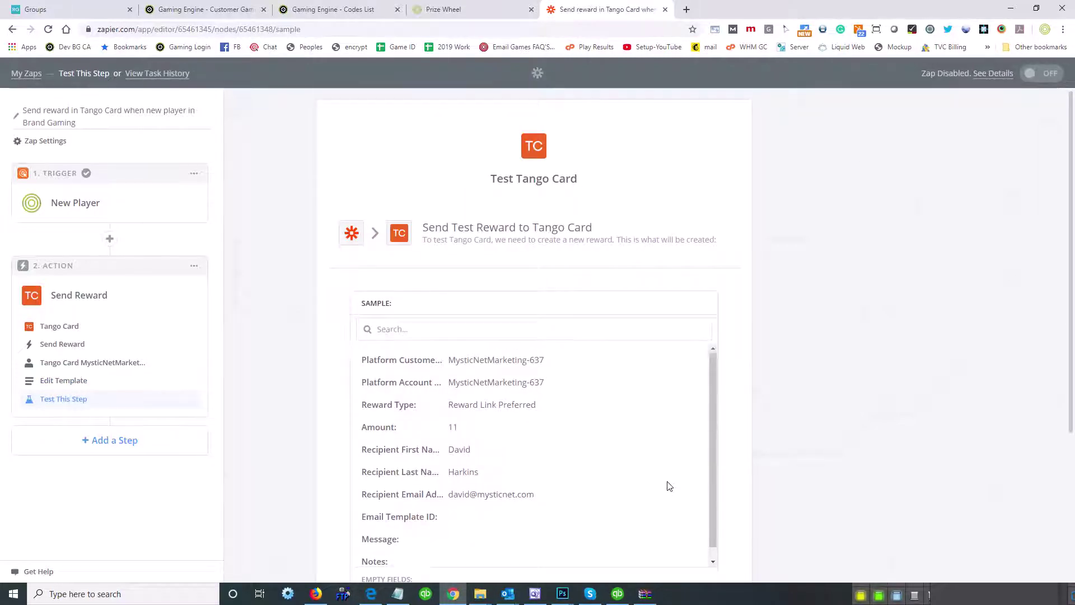
Step: Review the test sample data and send the test reward to Tango Card
scroll(666, 485, down, 1)
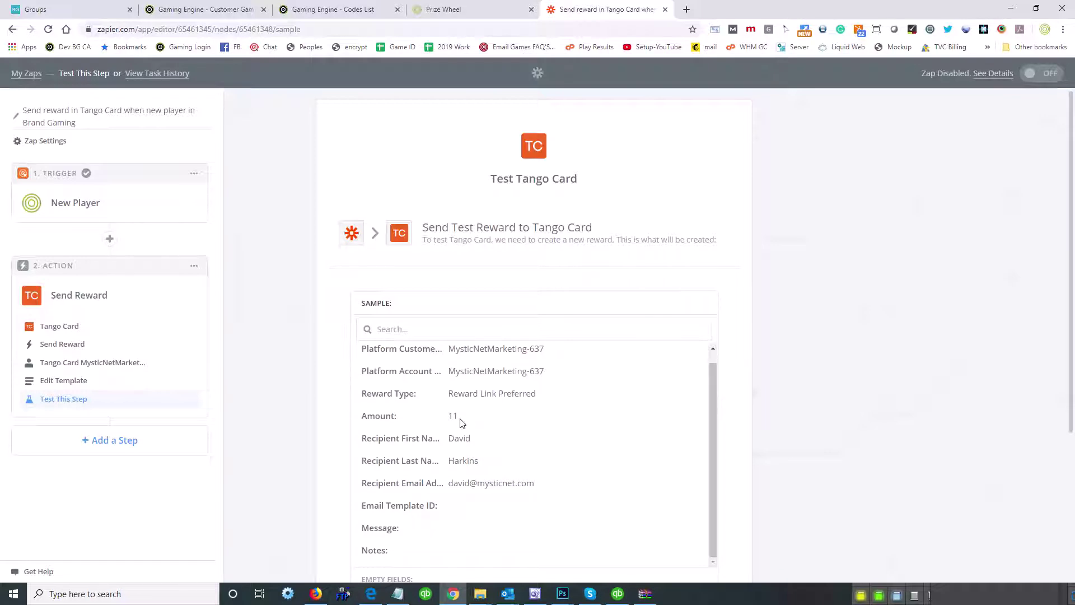
scroll(616, 419, down, 4)
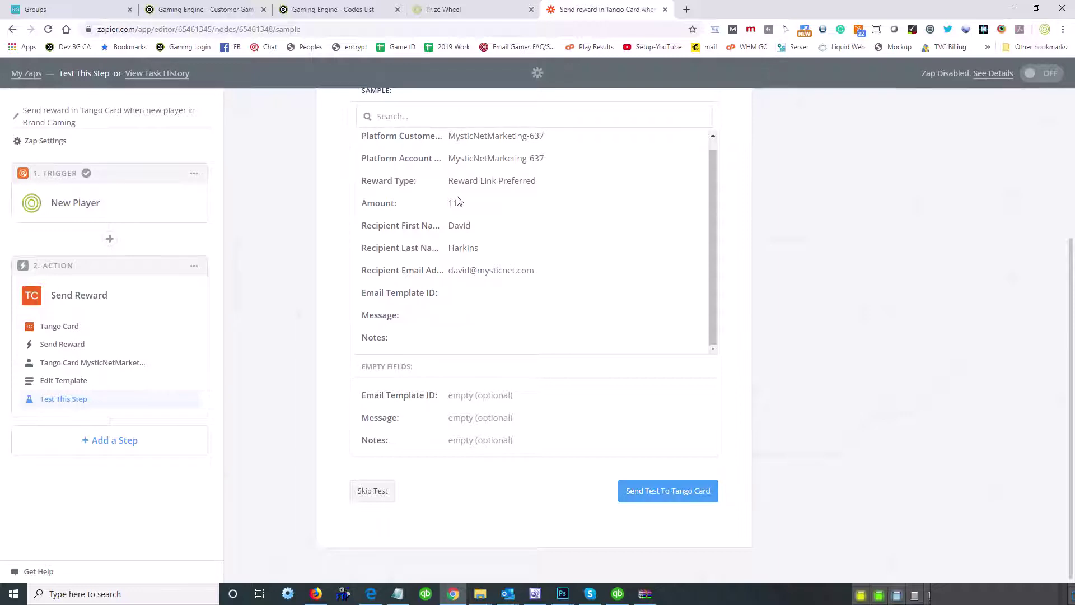
scroll(784, 319, up, 4)
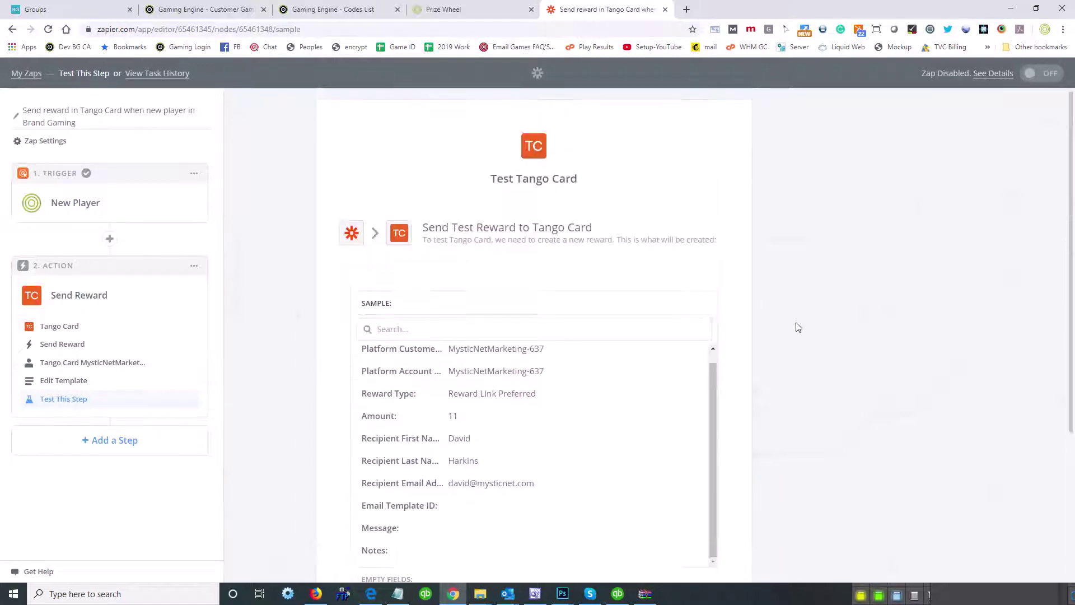
scroll(689, 336, down, 4)
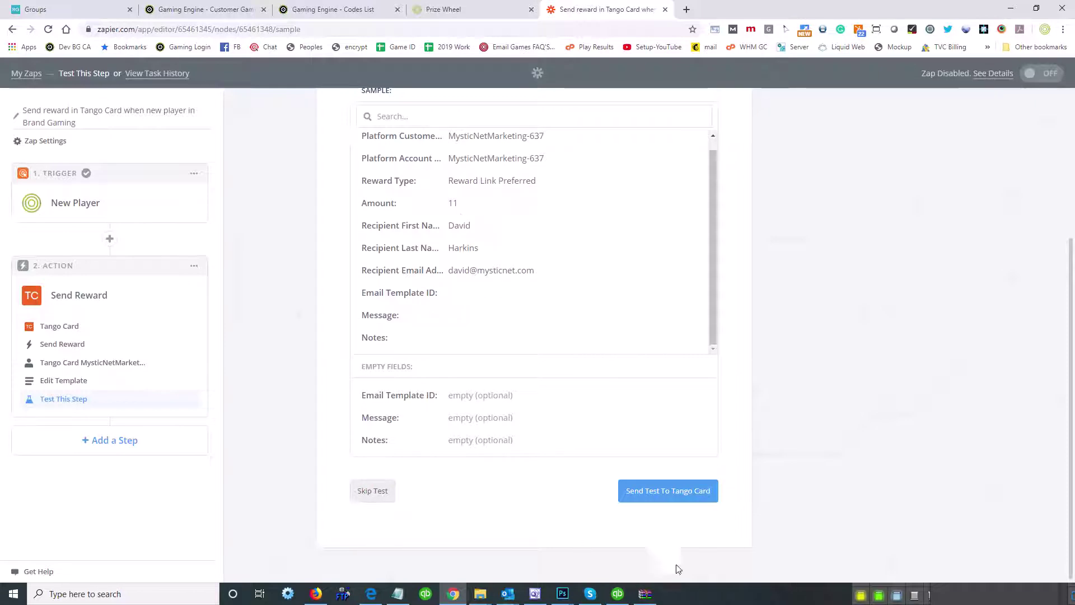
click(667, 494)
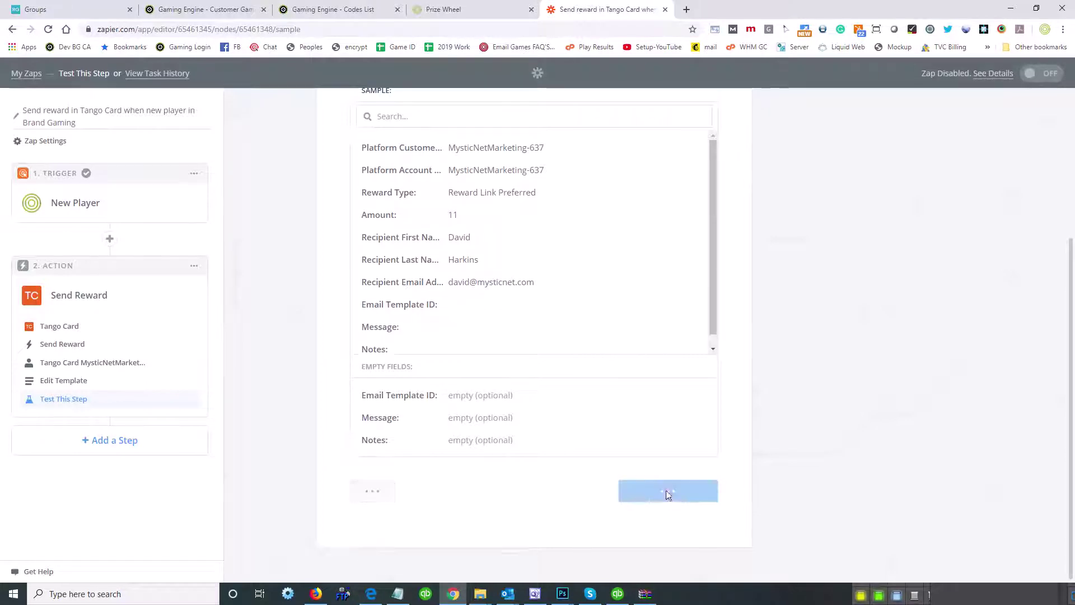